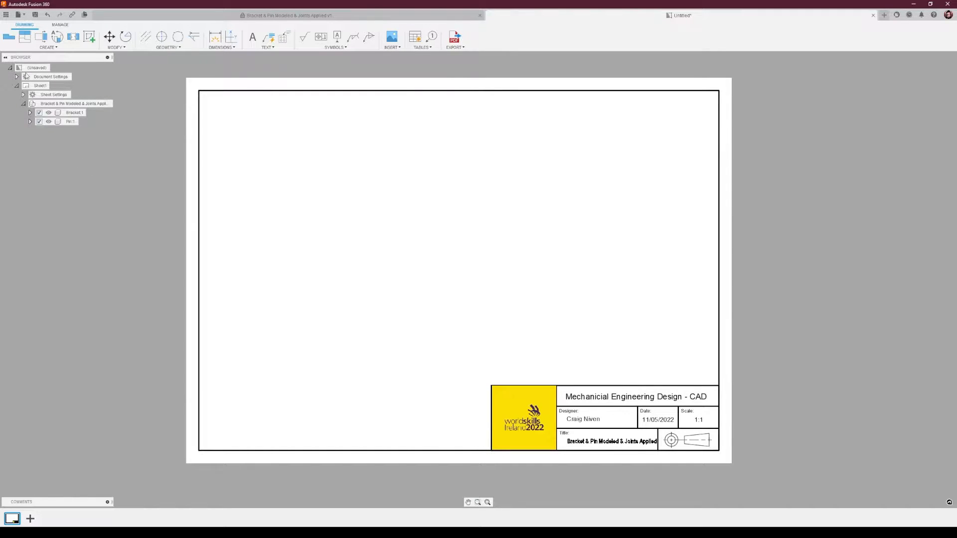
Start a base view of the bracket assembly, previewing Top and Left orientations before setting it to Front.
left_click(10, 38)
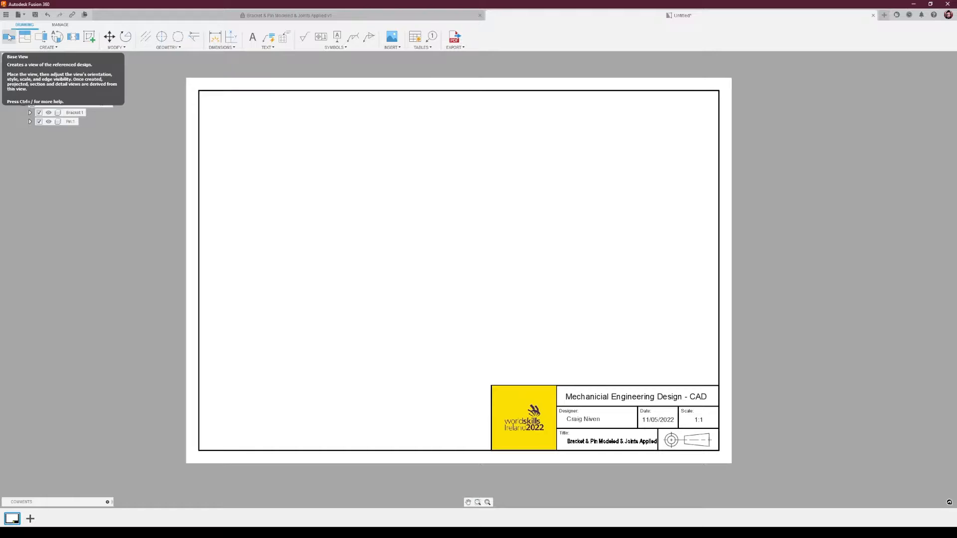
left_click(9, 37)
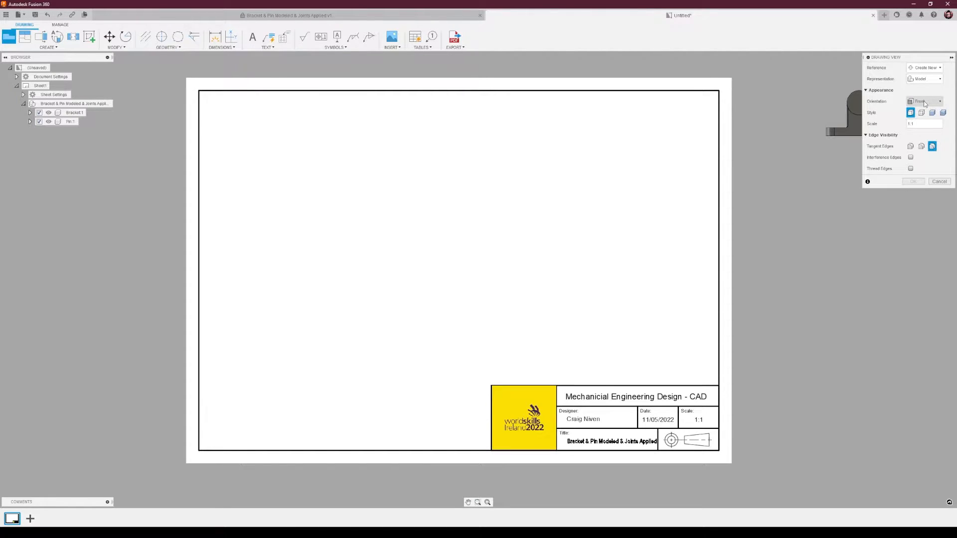
left_click(924, 100)
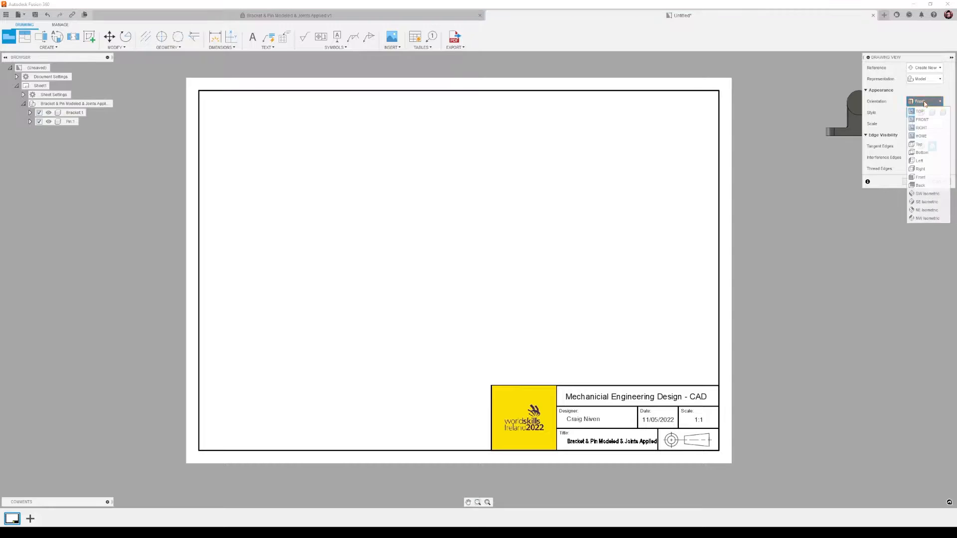
left_click(921, 144)
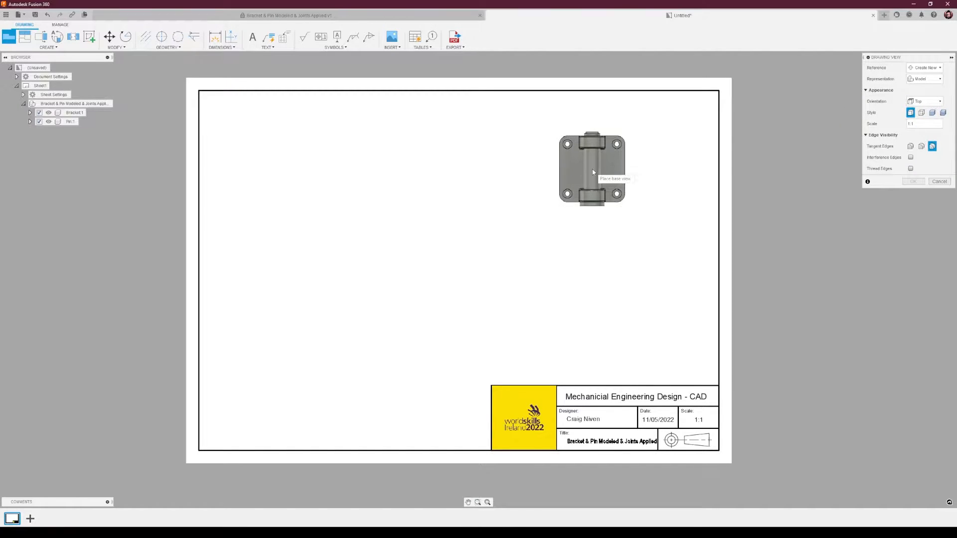
left_click(925, 101)
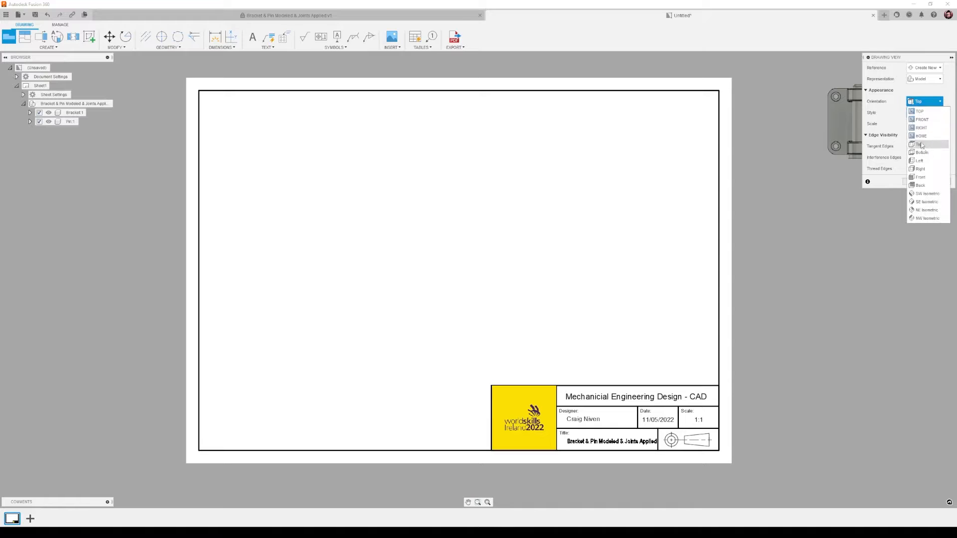
left_click(921, 162)
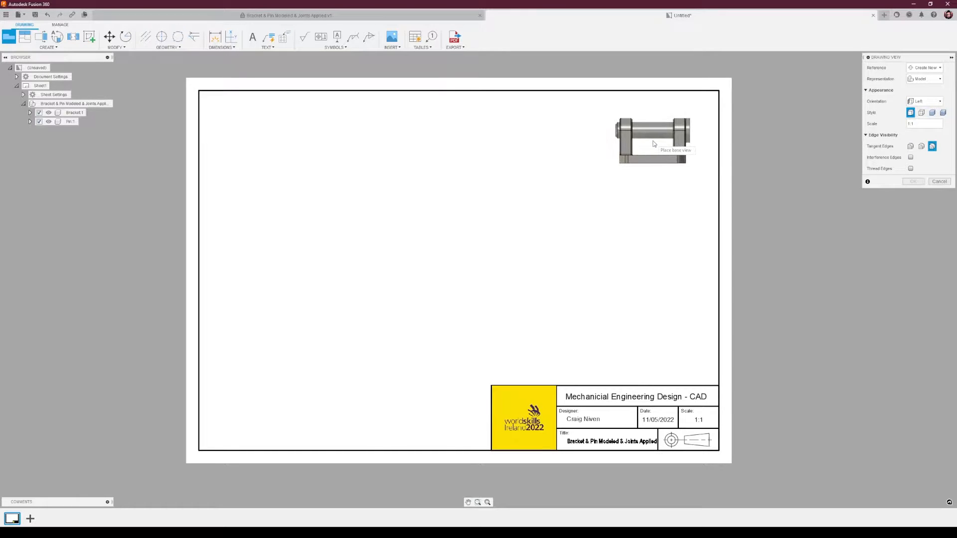
left_click(921, 113)
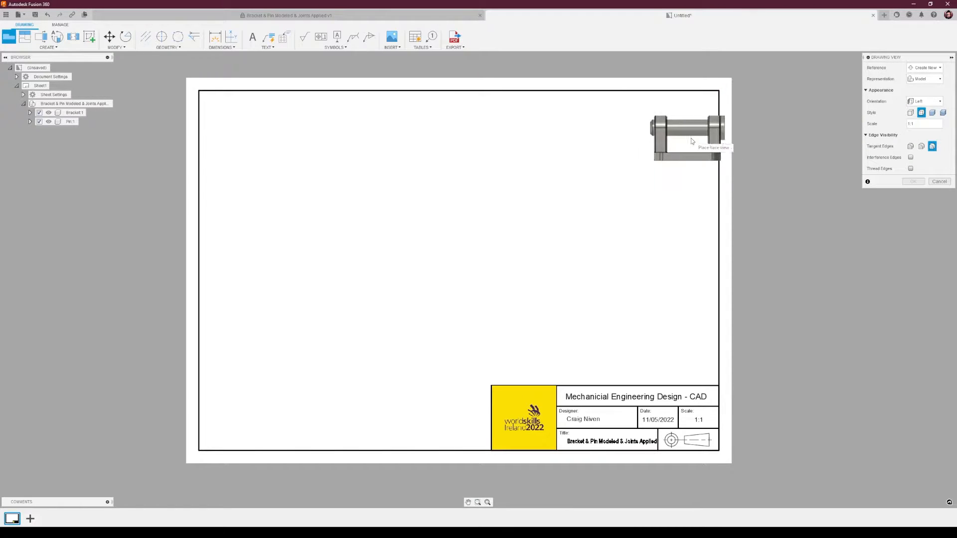
left_click(911, 114)
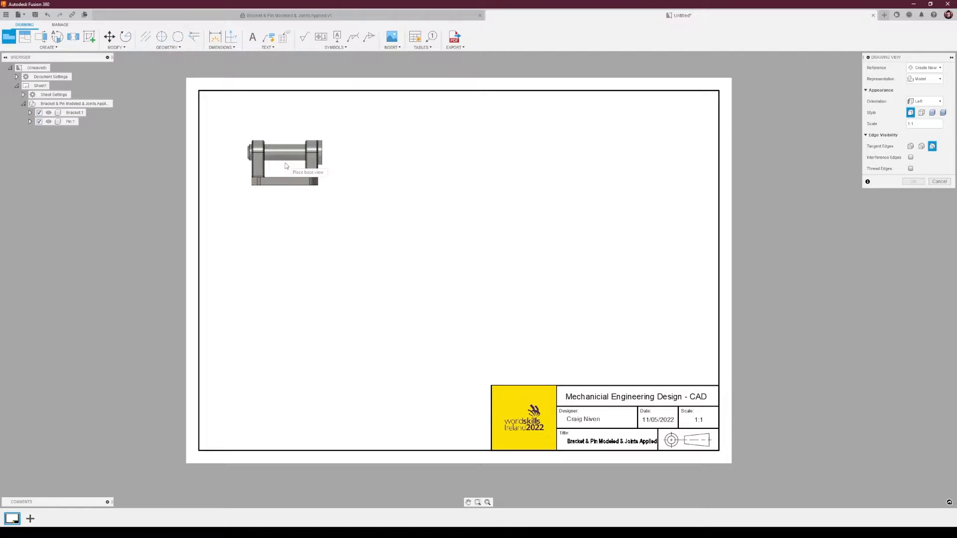
left_click(924, 101)
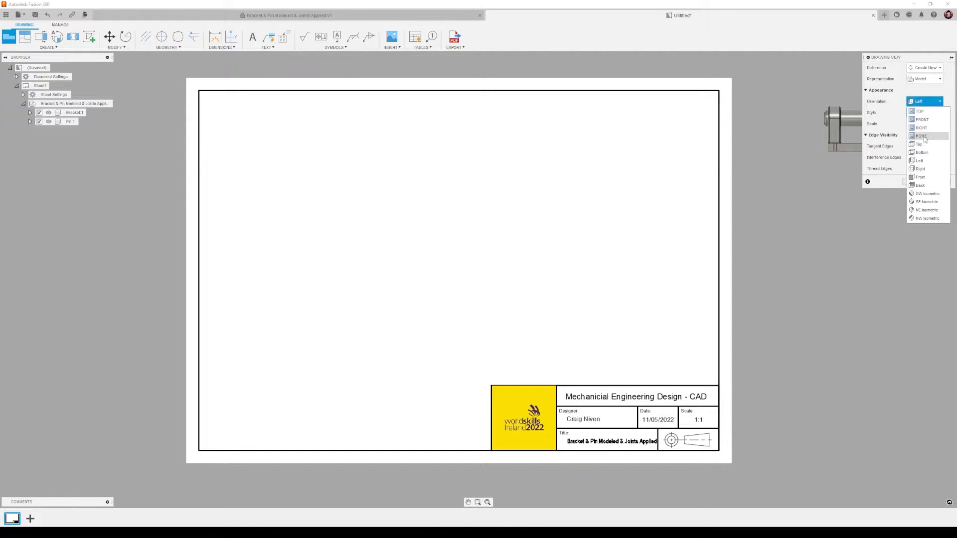
left_click(922, 177)
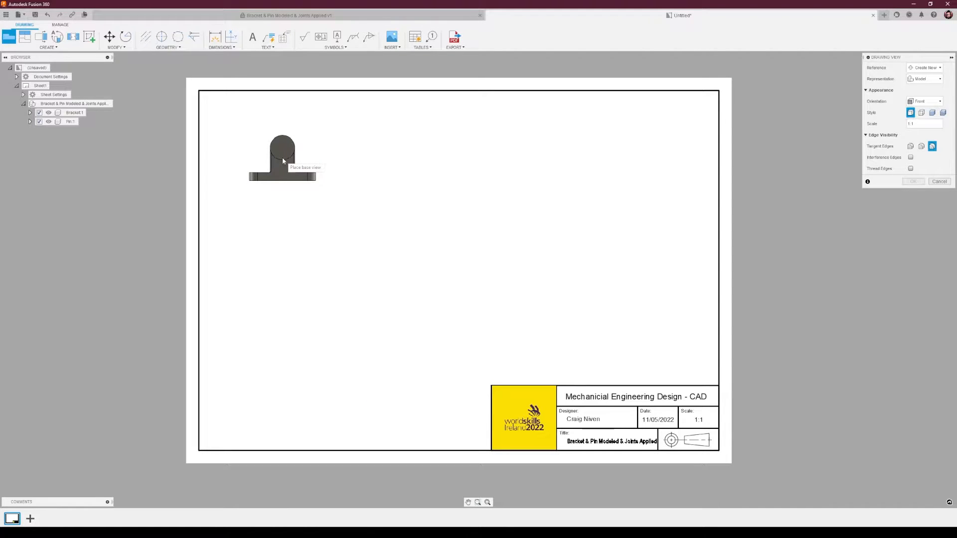
Place the front base view near the sheet's upper-left corner with the Visible Edges style and confirm it.
left_click(283, 160)
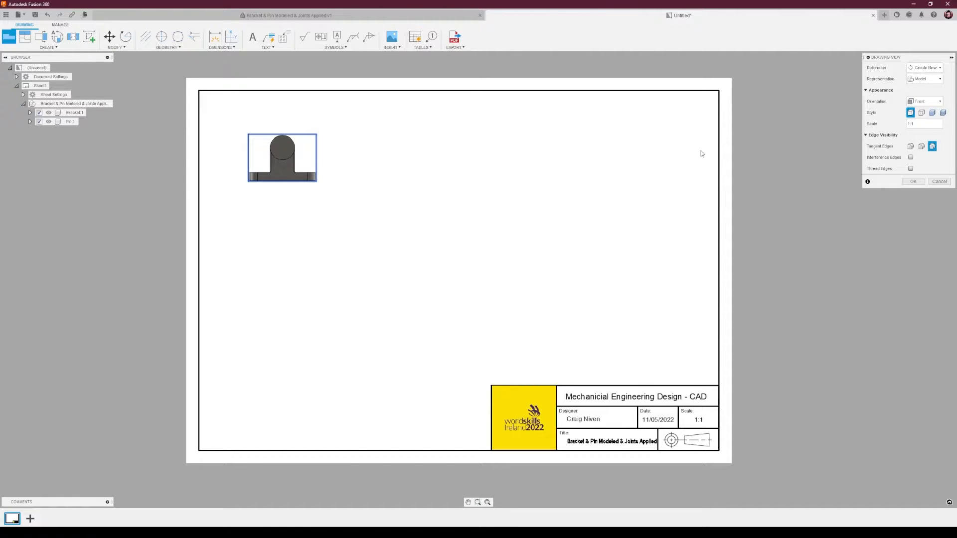
left_click(922, 114)
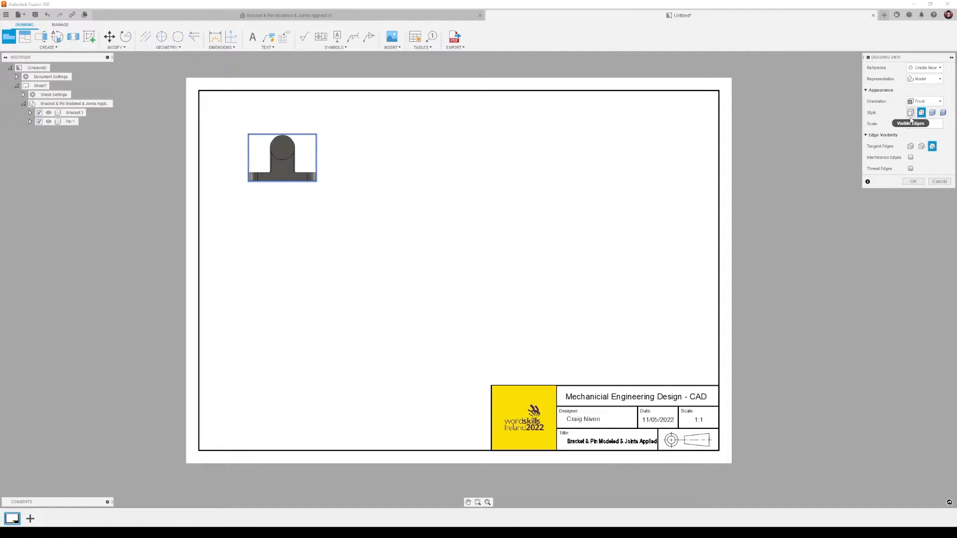
left_click(911, 112)
left_click(914, 181)
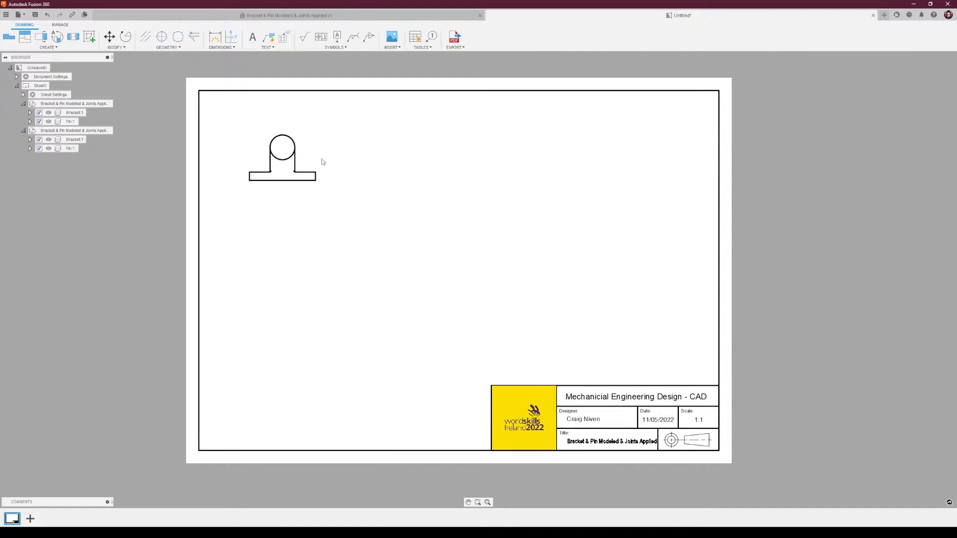
Open the front view's settings and compare its edge display styles, ending on Visible Edges.
middle_click_drag(299, 136, 379, 154)
scroll(381, 155, "down", 2)
scroll(382, 155, "up", 6)
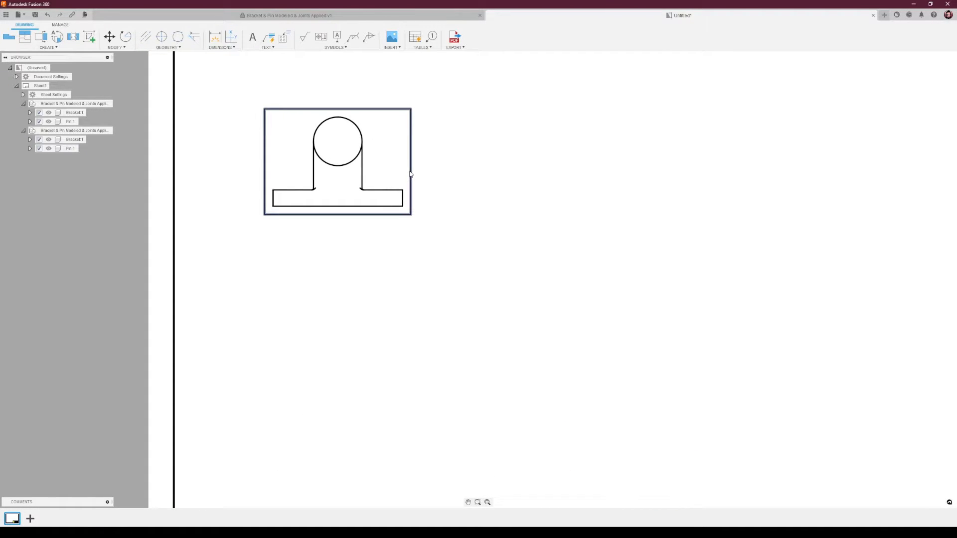
left_click(410, 173)
double_click(410, 174)
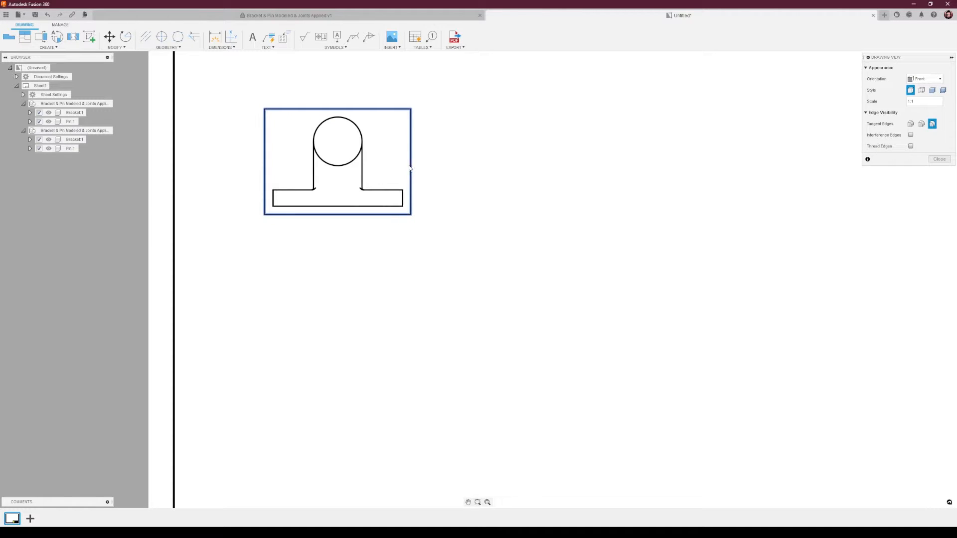
left_click(922, 92)
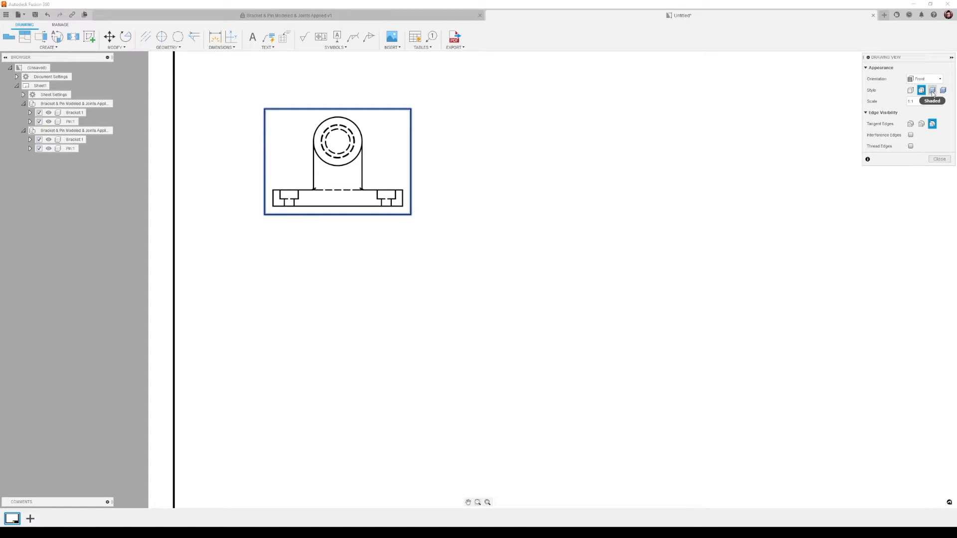
left_click(932, 94)
left_click(944, 92)
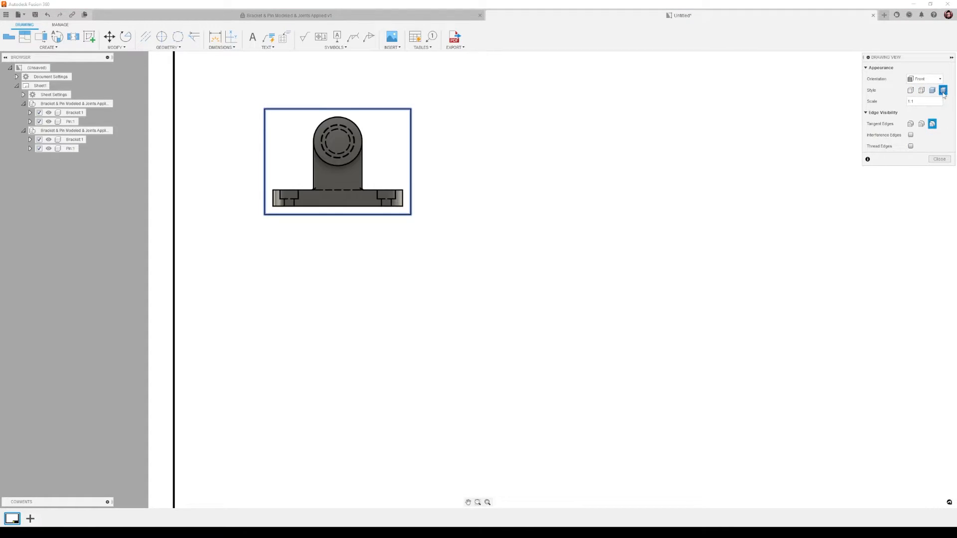
left_click(921, 91)
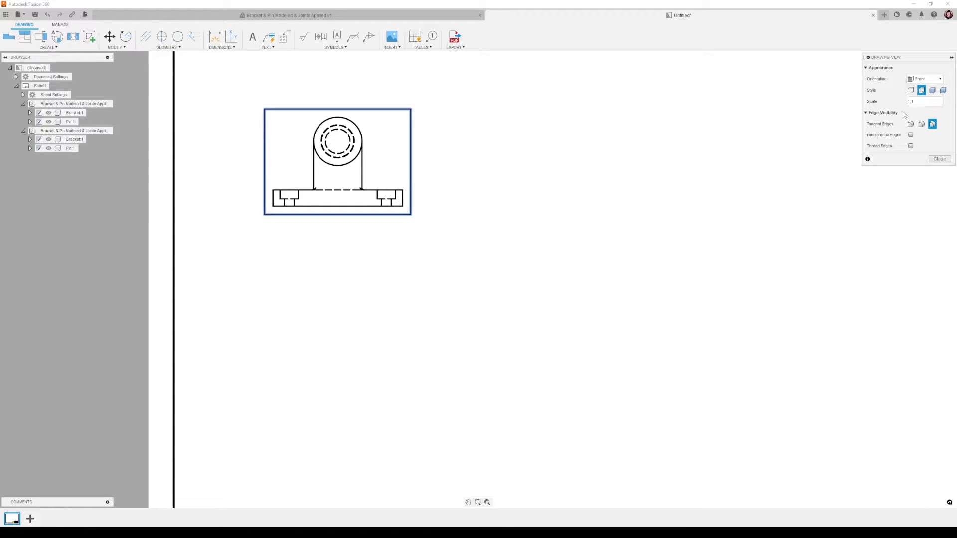
left_click(911, 90)
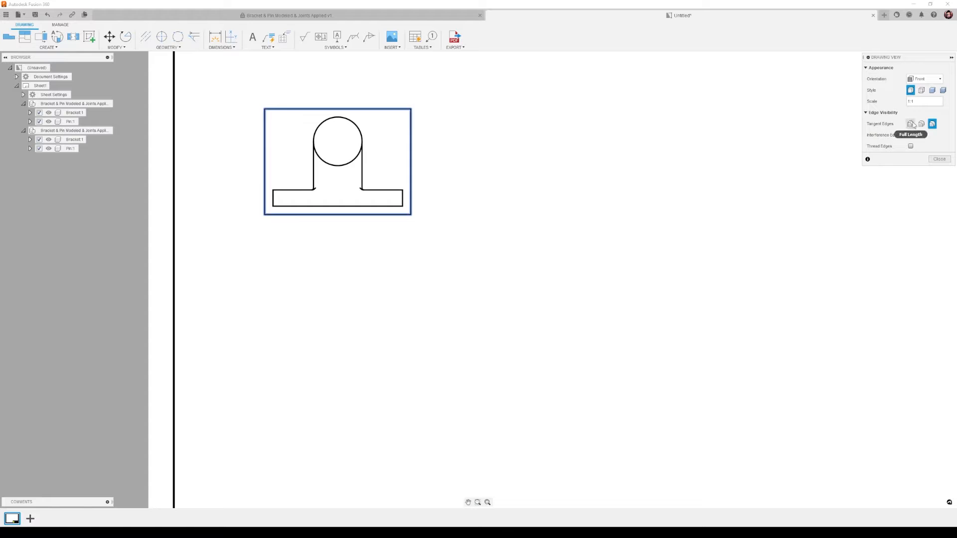
Set the front view's tangent edges to Full Length and close the view settings.
left_click(911, 124)
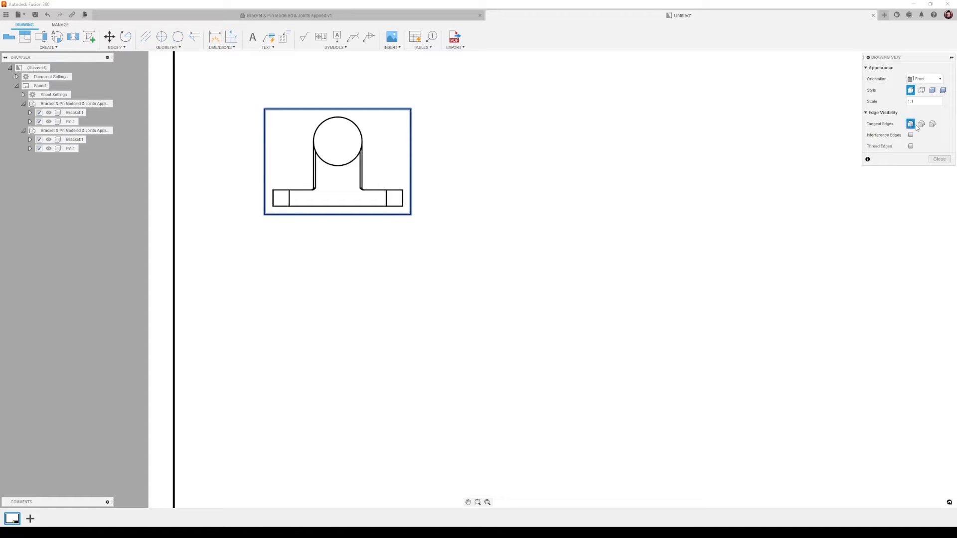
left_click(921, 125)
left_click(911, 124)
left_click(940, 160)
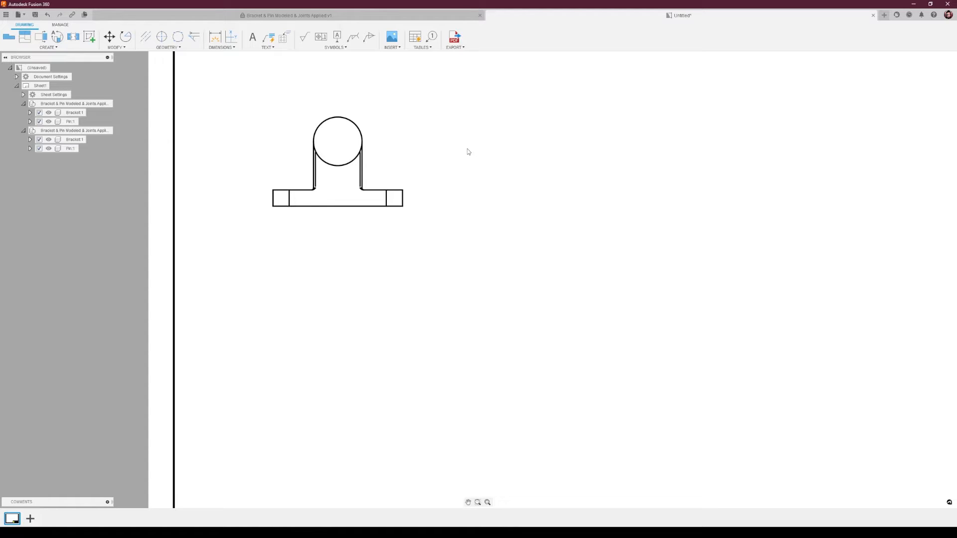
Create projected views from the front view: a side view to its right and a top view above it.
scroll(463, 178, "down", 1)
middle_click_drag(438, 164, 403, 214)
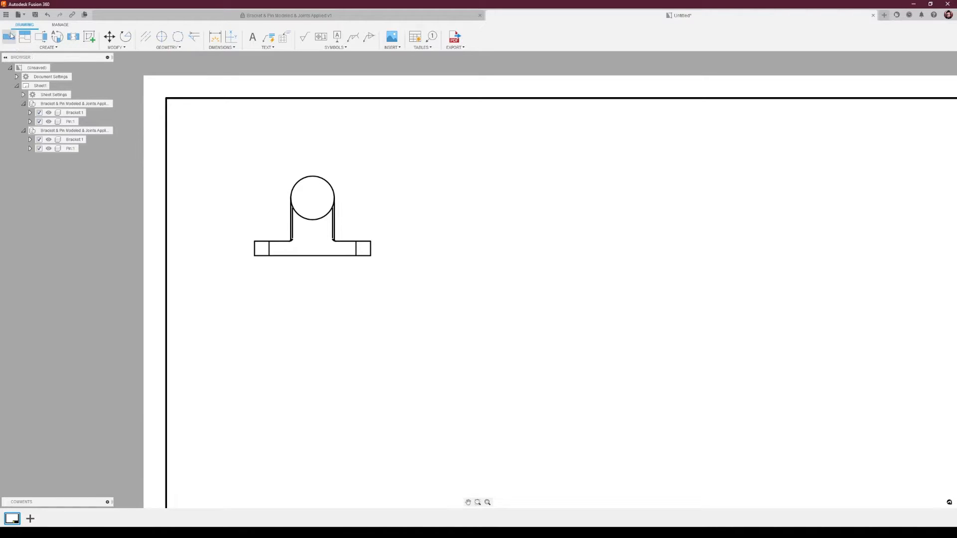
left_click(26, 38)
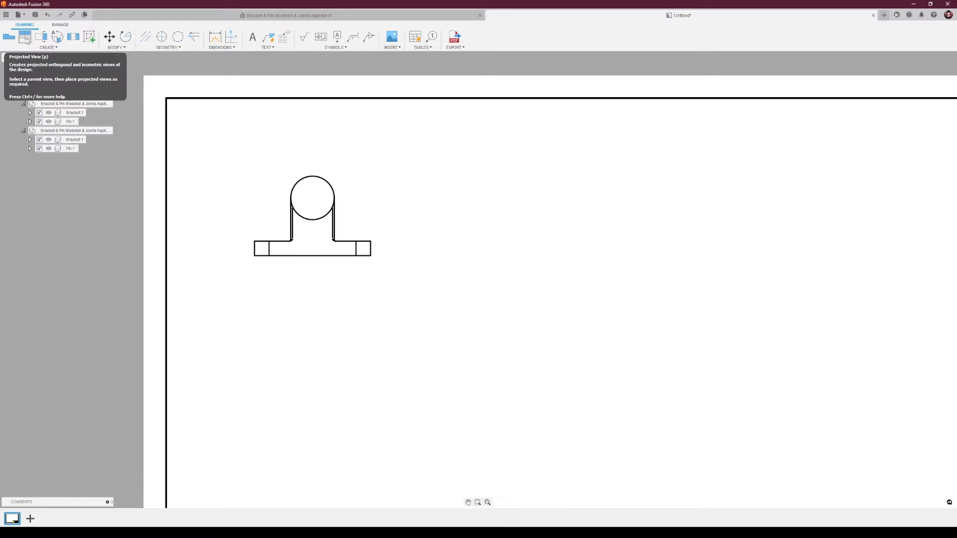
left_click(22, 35)
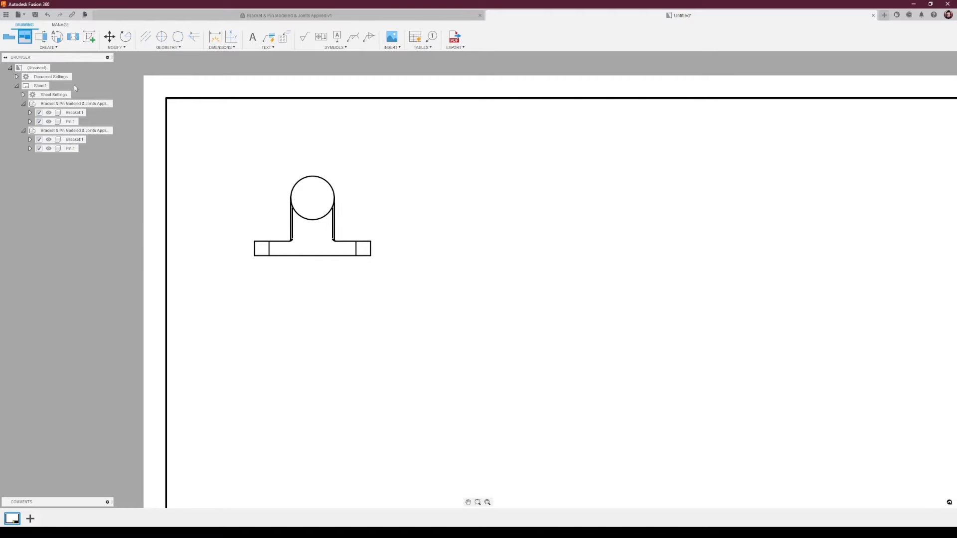
left_click(372, 219)
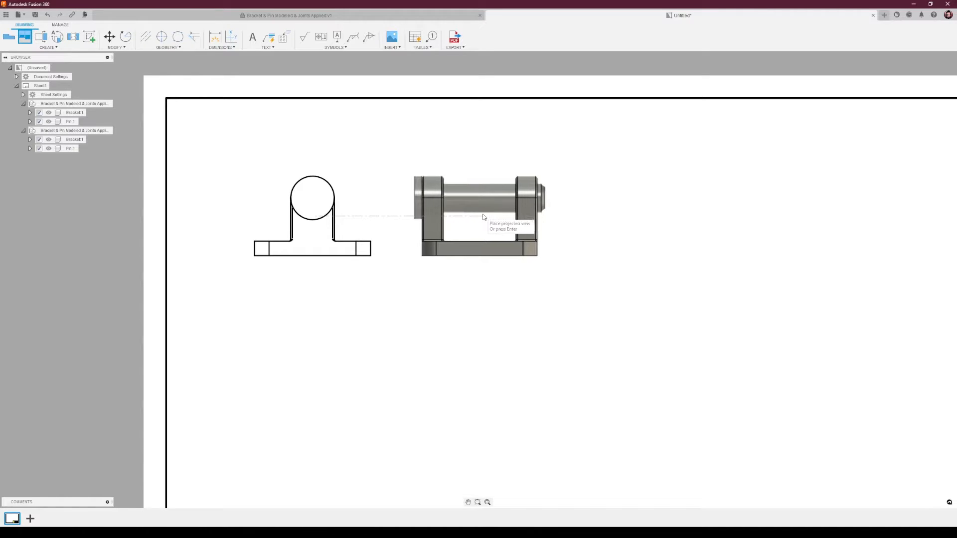
left_click(518, 218)
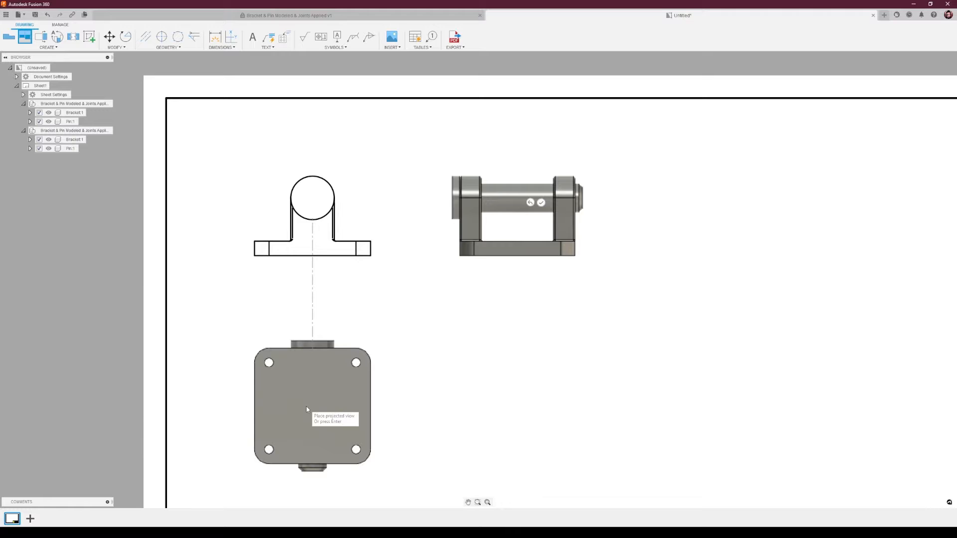
middle_click_drag(321, 78, 333, 165)
left_click(333, 165)
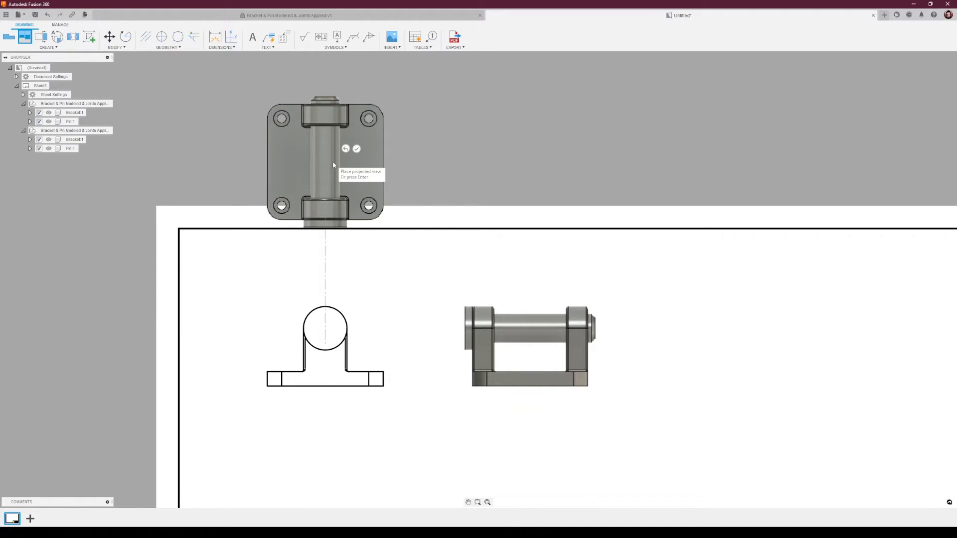
left_click(357, 149)
Move the front view lower on the sheet and bring the top view down onto the sheet above it.
scroll(474, 252, "down", 3)
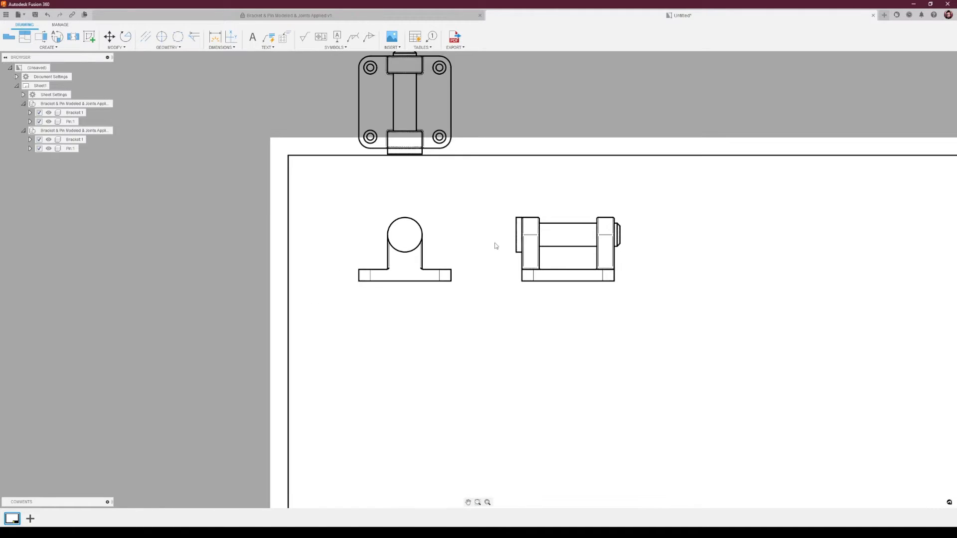
key("F6")
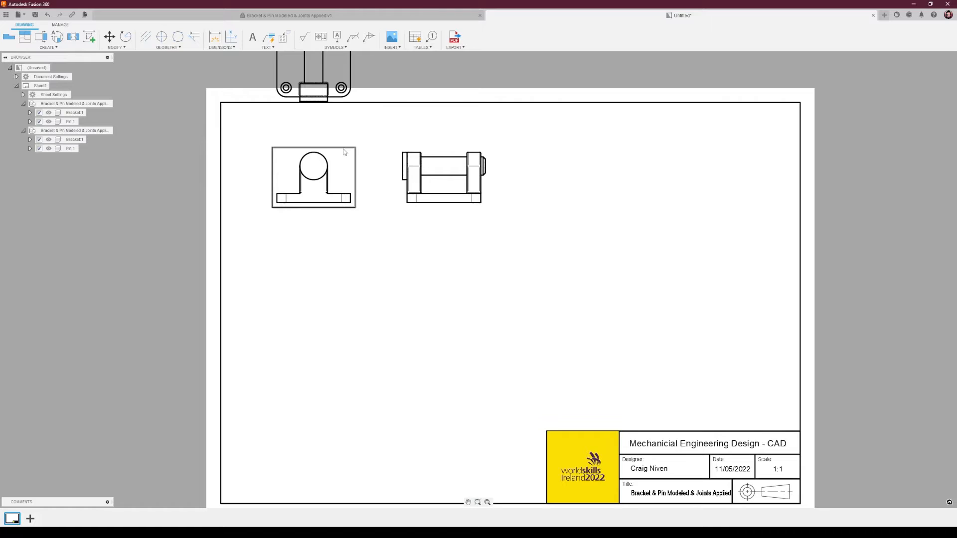
left_click(344, 150)
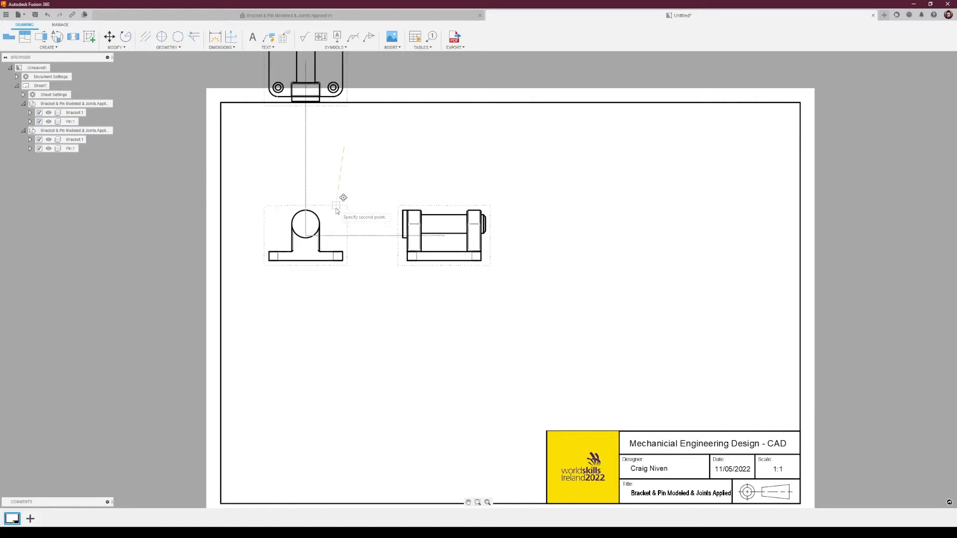
left_click(350, 305)
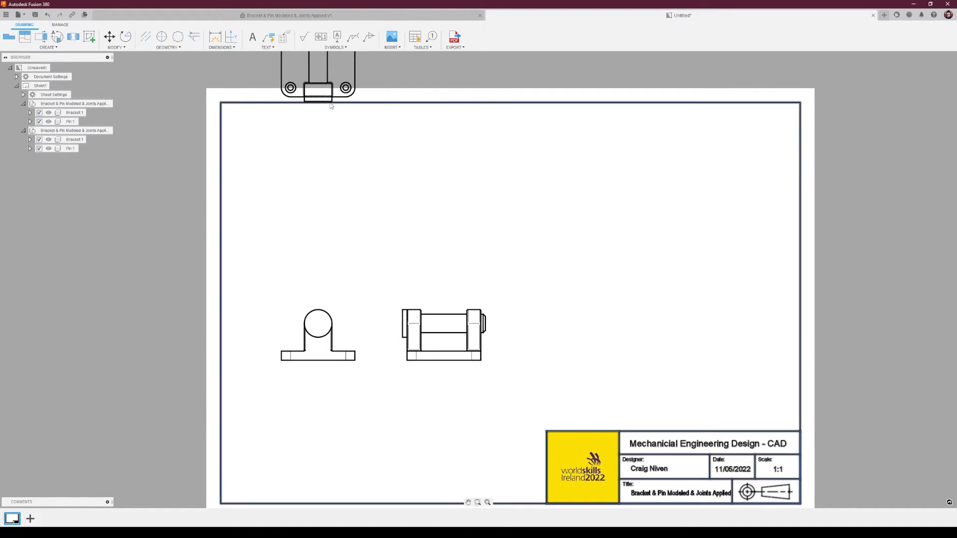
left_click(343, 109)
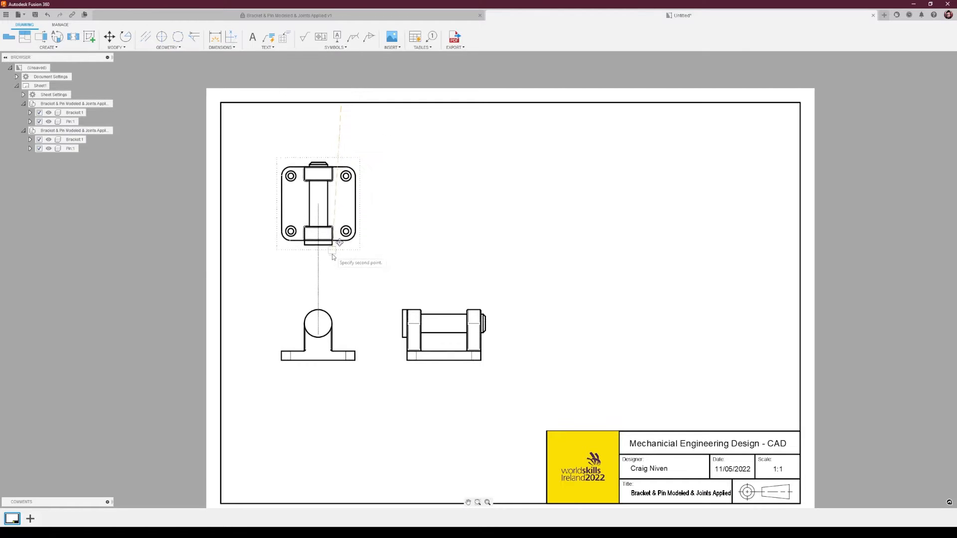
left_click(337, 278)
Nudge the front and side views slightly lower on the sheet.
middle_click_drag(506, 286, 548, 213)
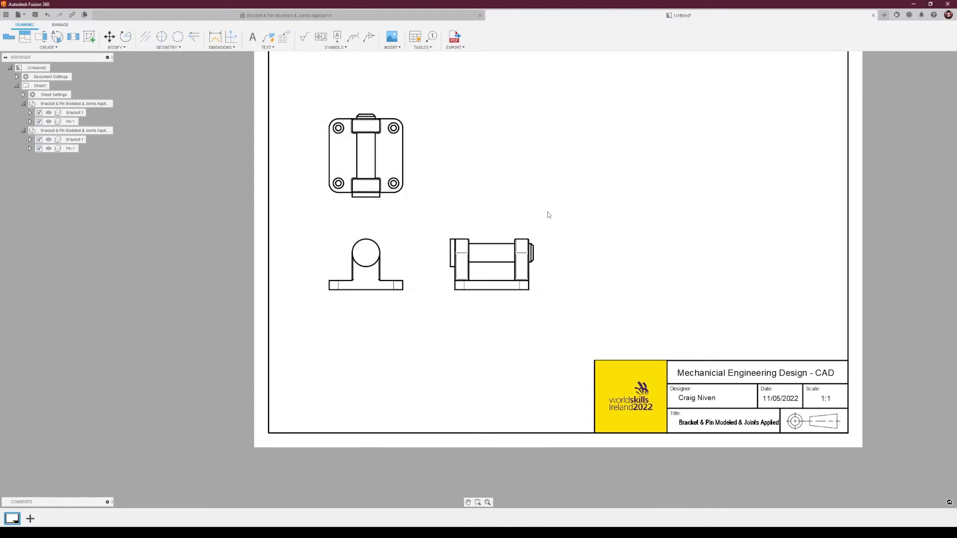
mouse_move(375, 238)
left_mouse_down()
mouse_move(381, 224)
mouse_move(383, 254)
mouse_move(375, 245)
left_mouse_up()
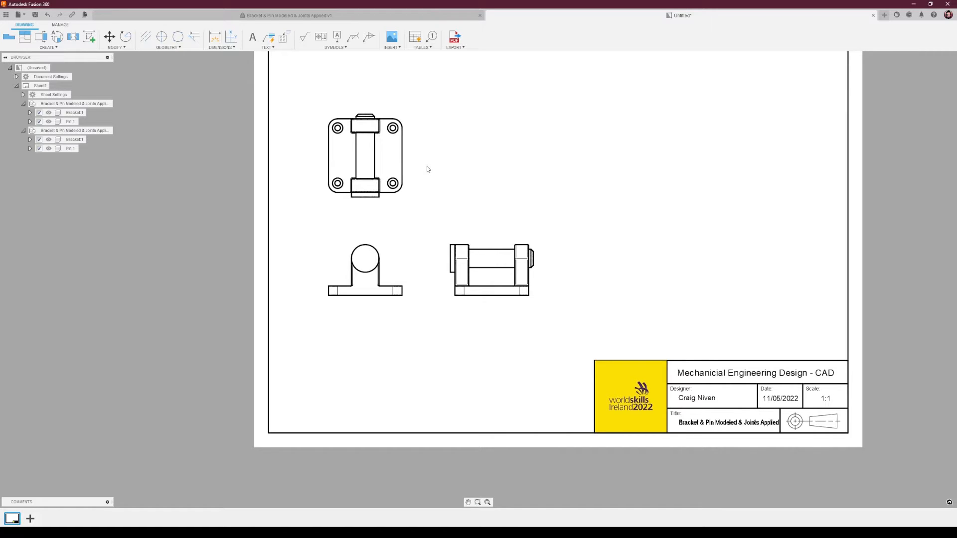
middle_click_drag(436, 137, 431, 188)
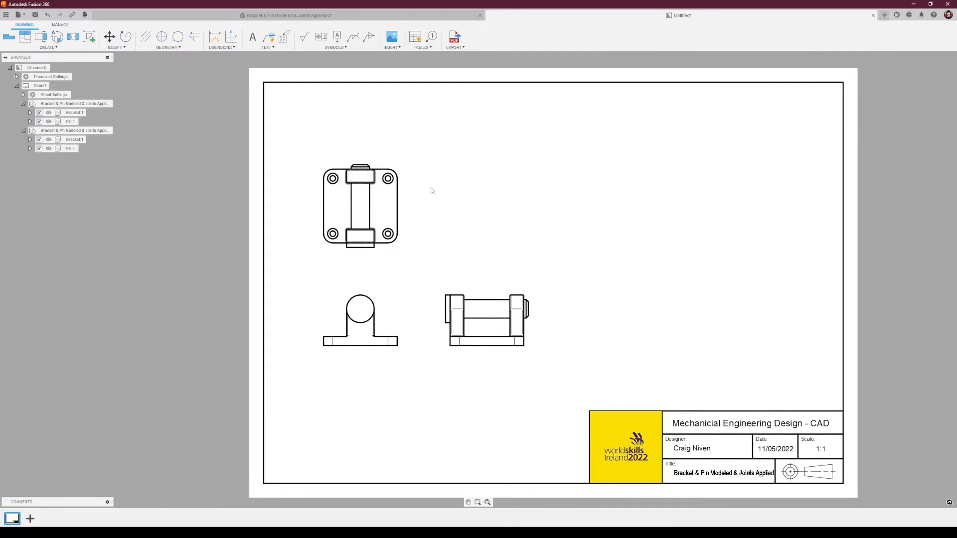
Create section view A-A along the top view's vertical centre line, place it to the right, and move its label closer to it.
left_click(41, 37)
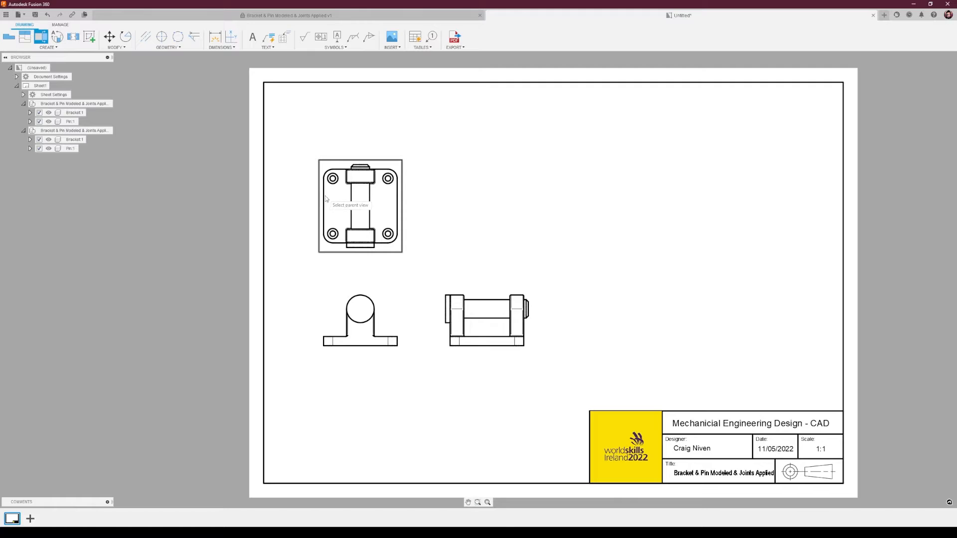
left_click(379, 163)
scroll(360, 167, "up", 4)
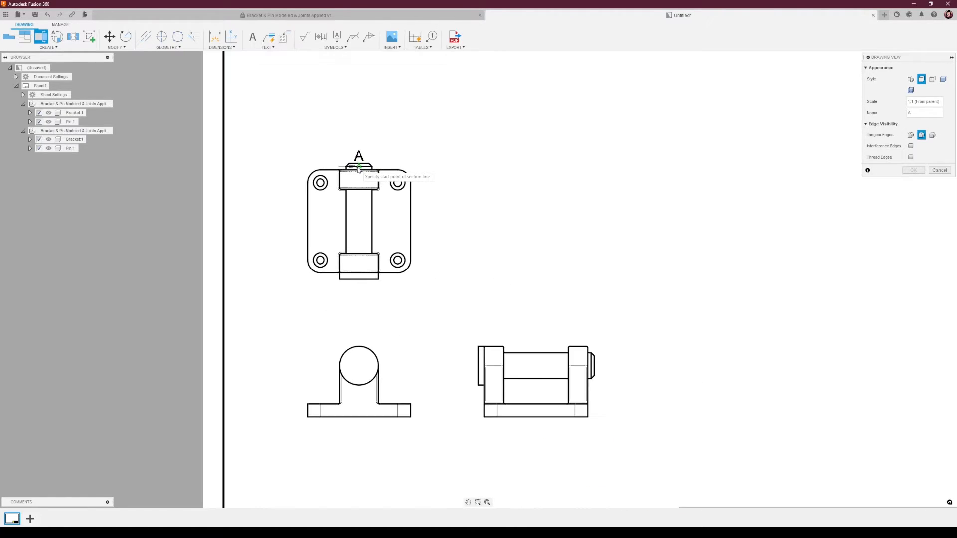
scroll(358, 169, "up", 3)
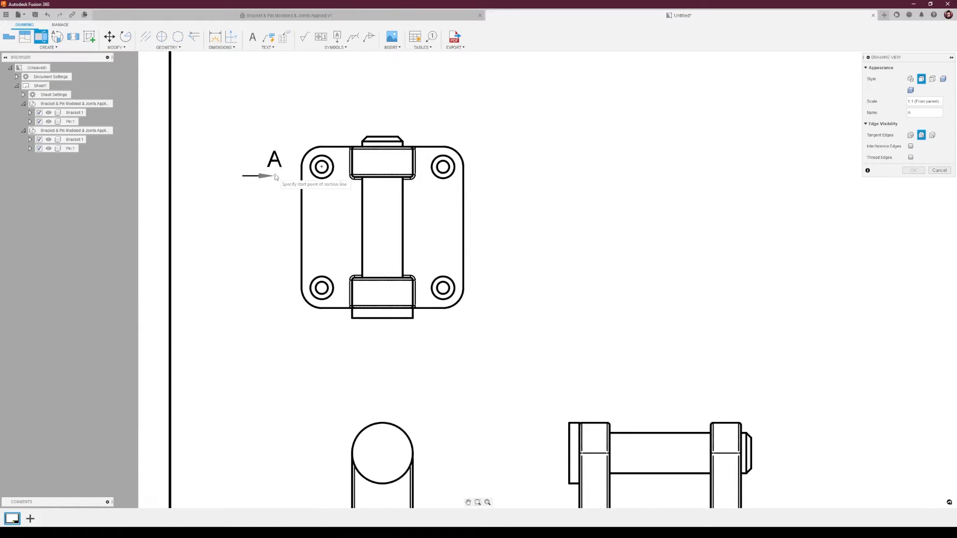
left_click(383, 138)
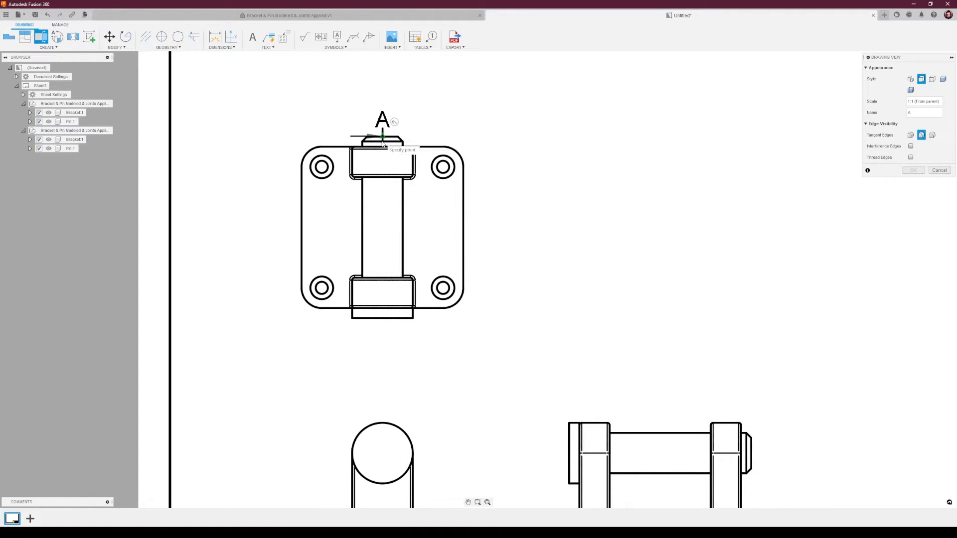
left_click(382, 320)
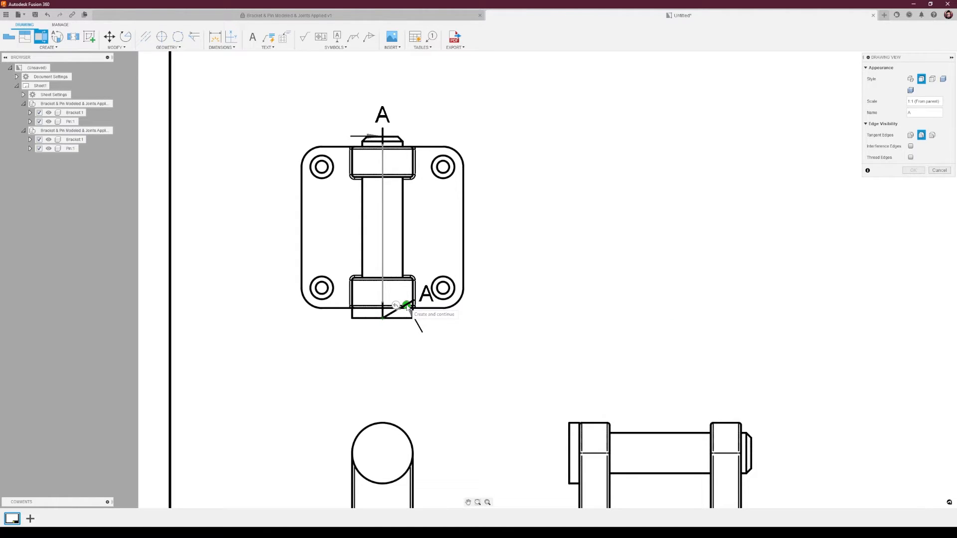
left_click(406, 305)
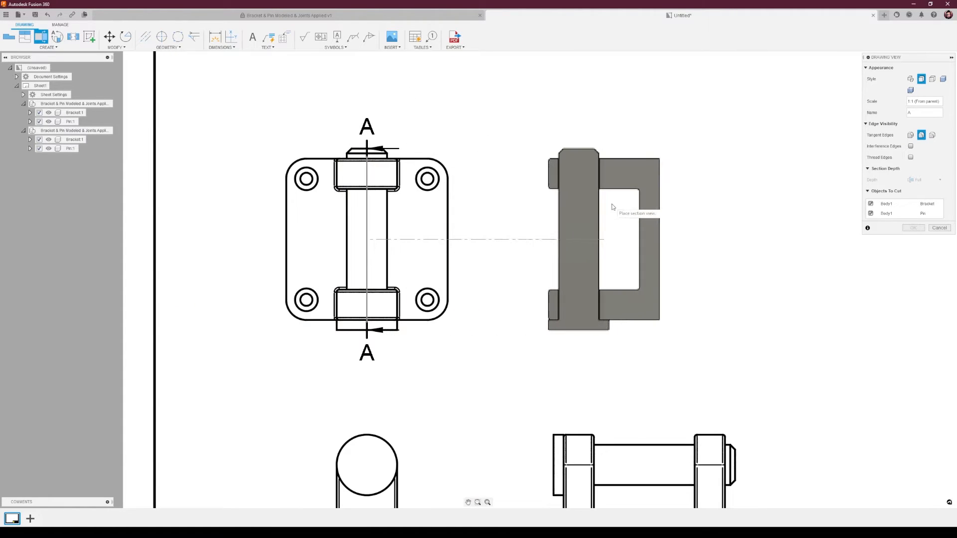
left_click(597, 227)
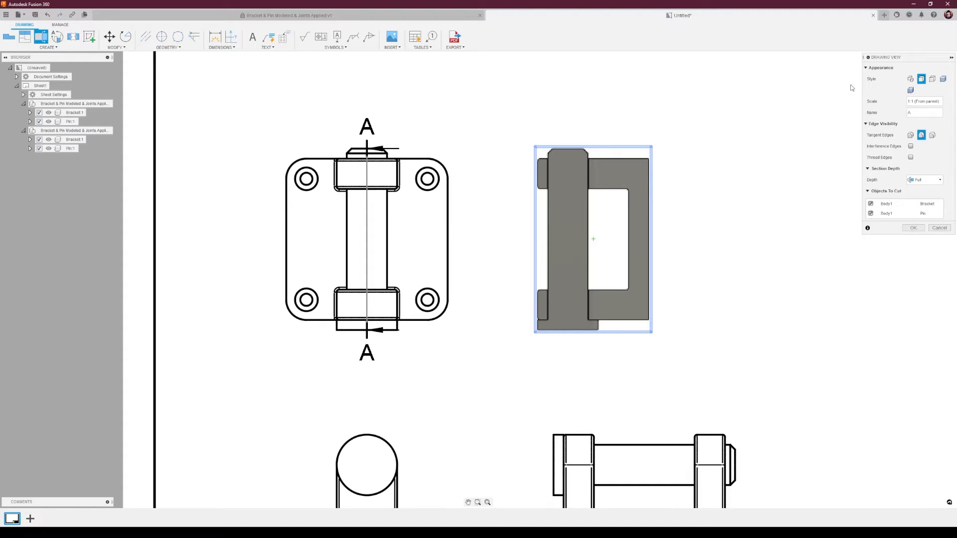
left_click(913, 228)
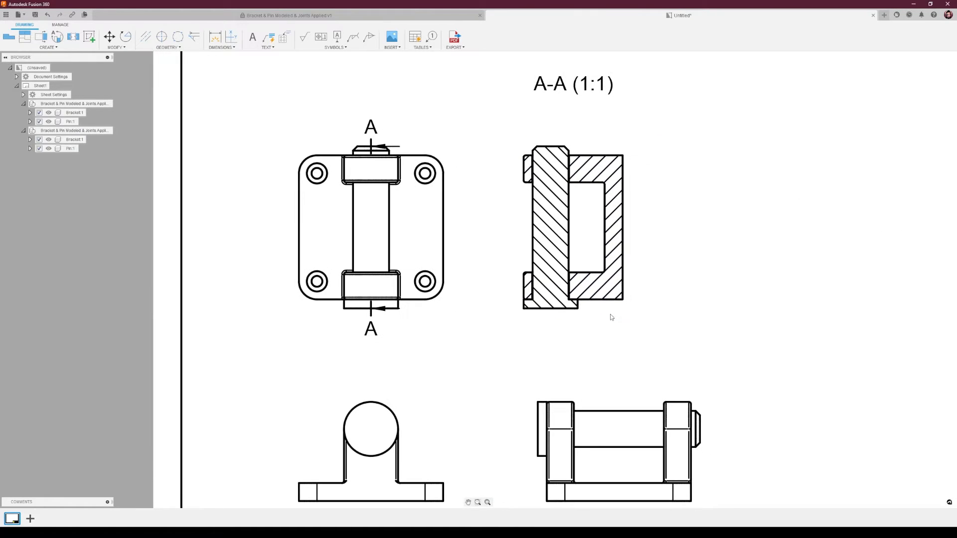
left_click(561, 85)
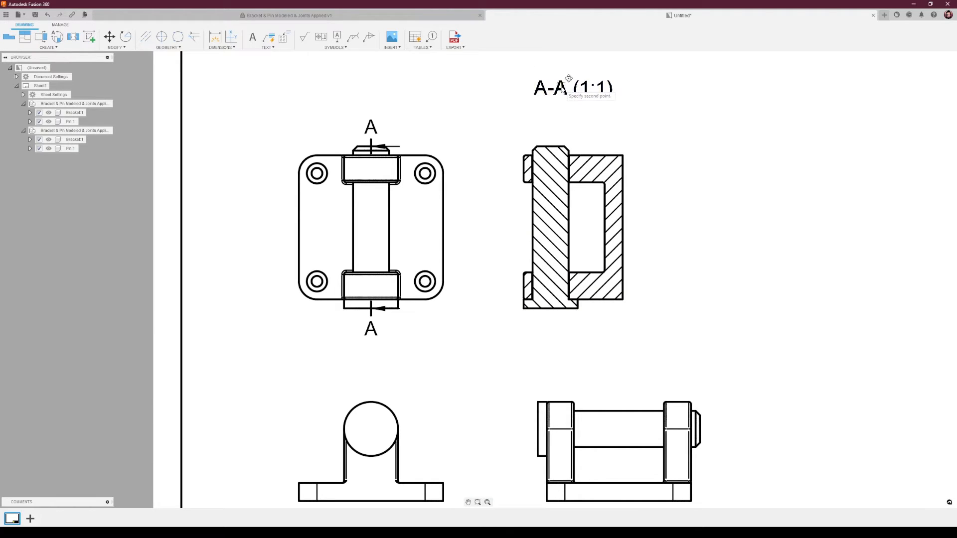
left_click(574, 117)
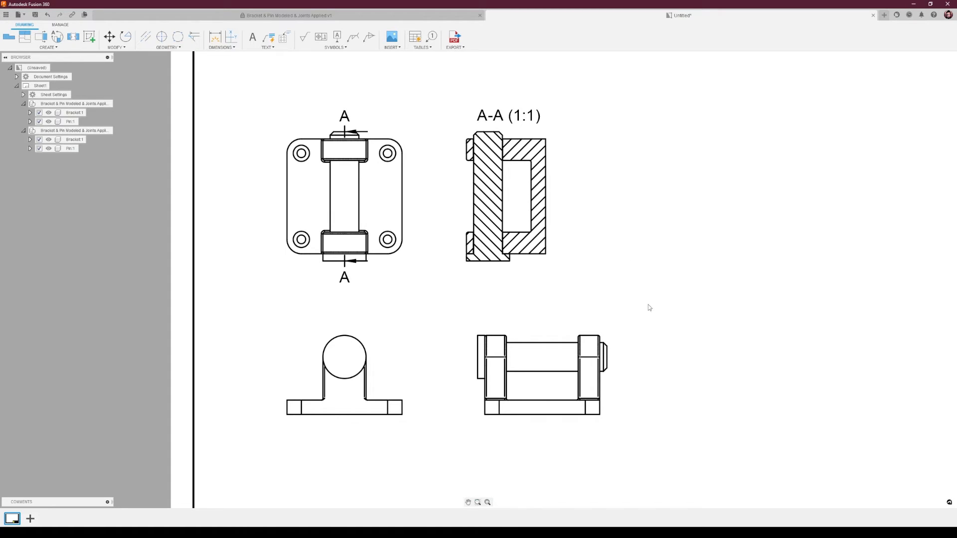
Create detail view B at 2:1 around the pin's end on the side view and place it above-right of that view.
left_click(57, 38)
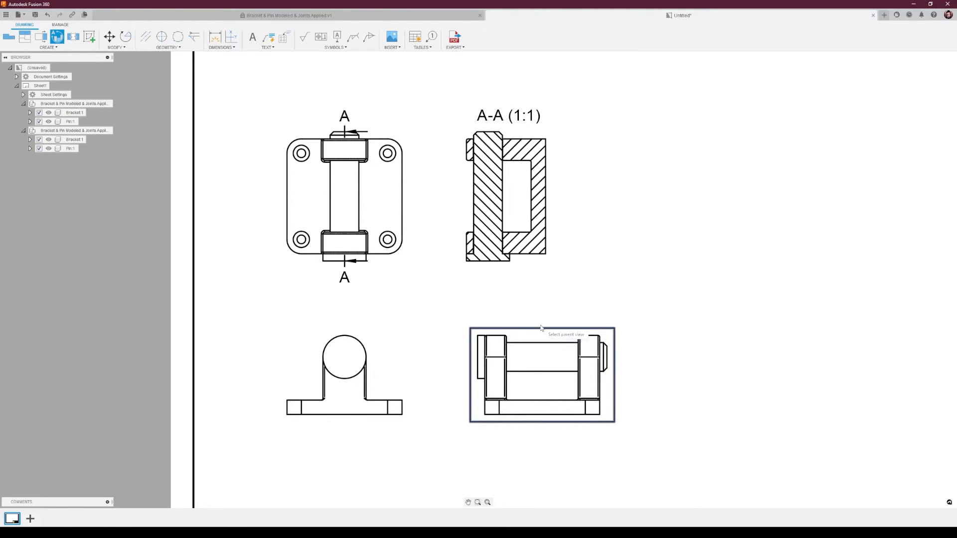
left_click(598, 331)
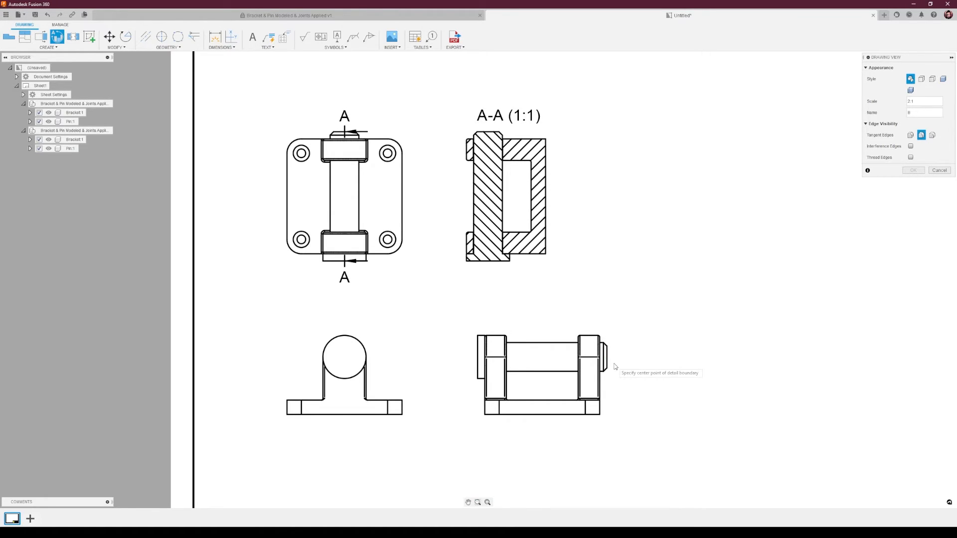
scroll(621, 368, "up", 2)
scroll(620, 368, "up", 3)
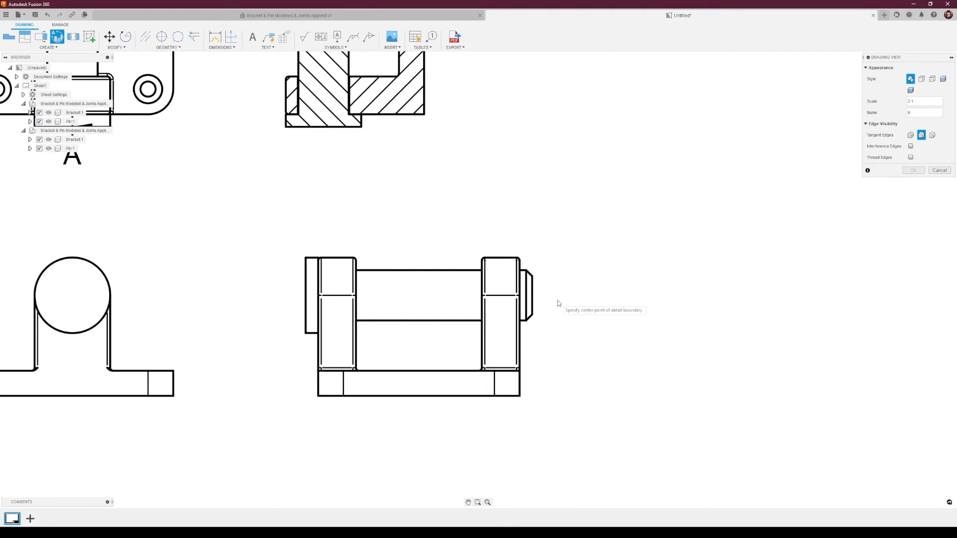
left_click(526, 295)
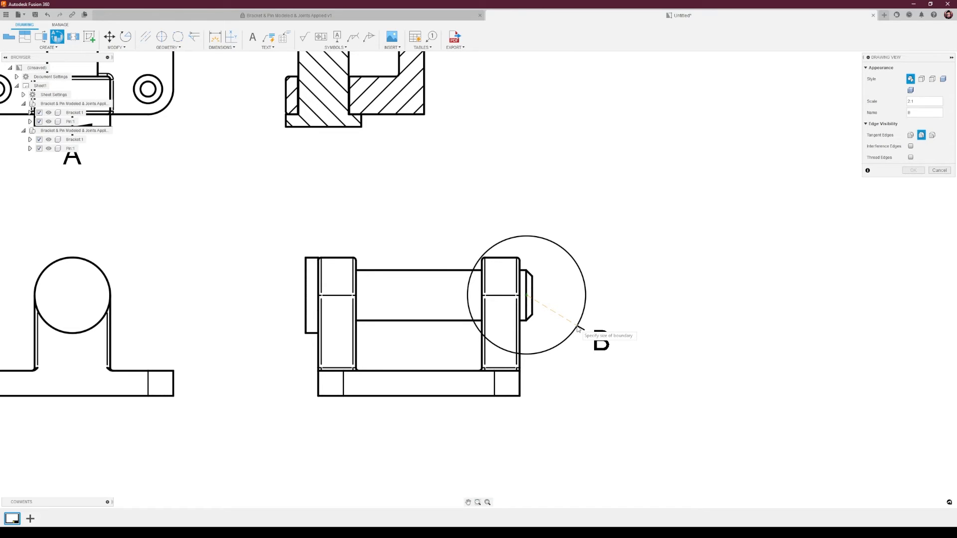
left_click(581, 329)
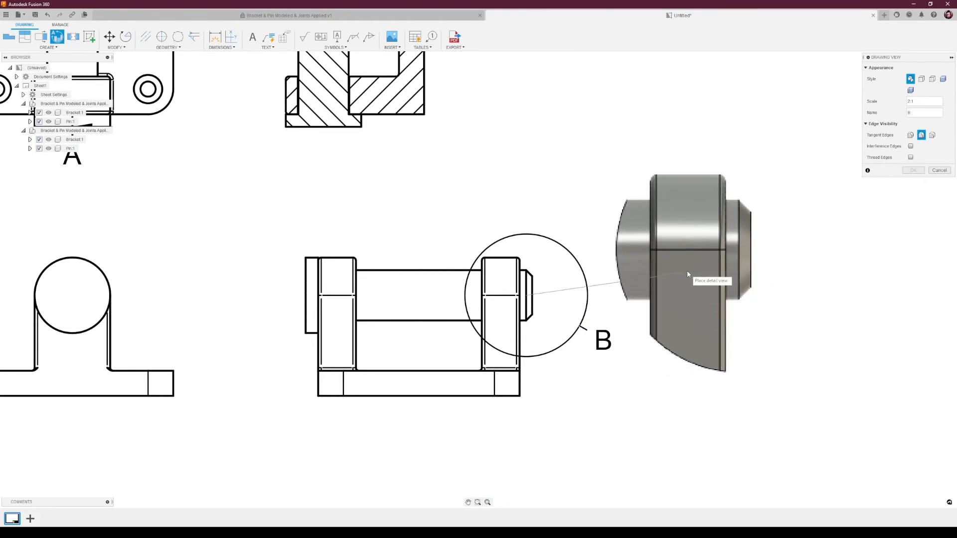
middle_click_drag(752, 240, 568, 289)
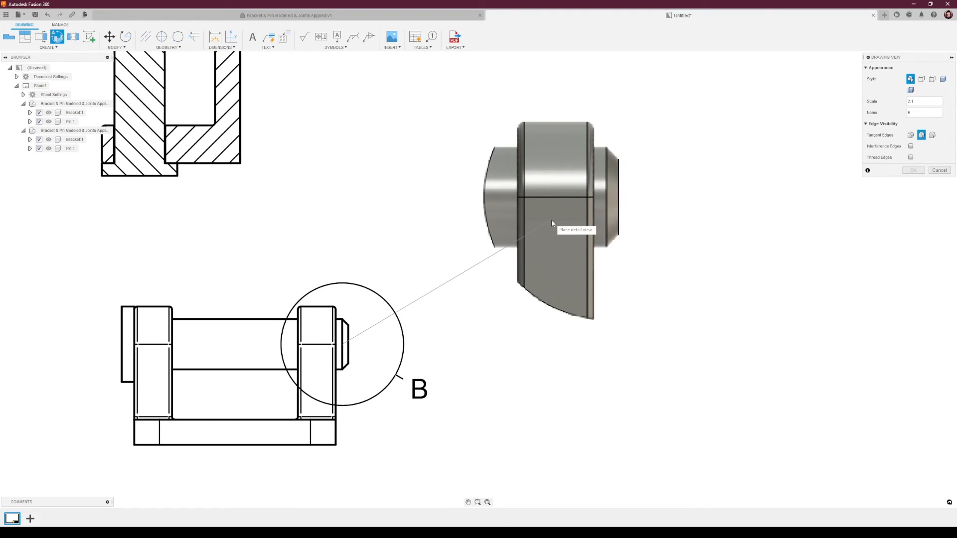
left_click(535, 217)
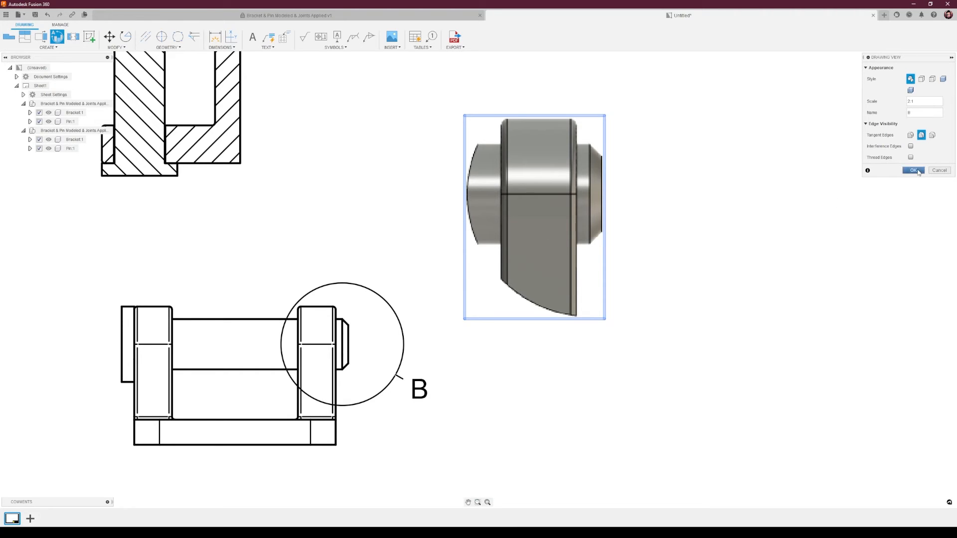
left_click(913, 170)
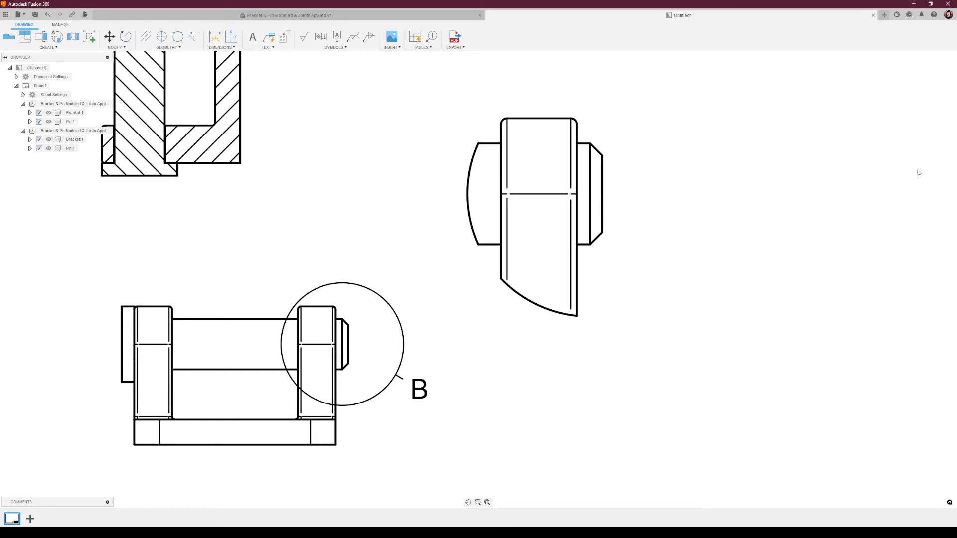
Open the detail view's settings to inspect them and close the dialog.
scroll(582, 220, "up", 2)
scroll(614, 232, "down", 2)
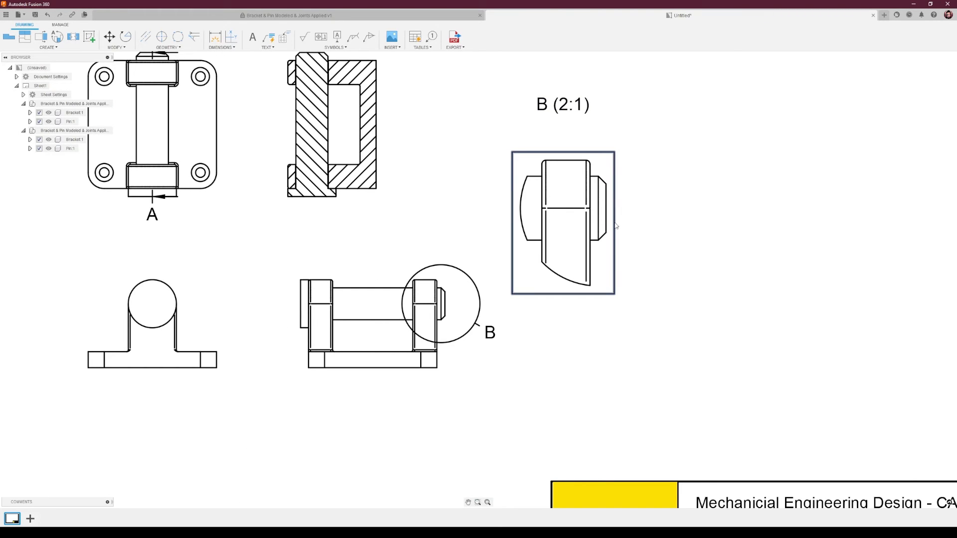
double_click(616, 224)
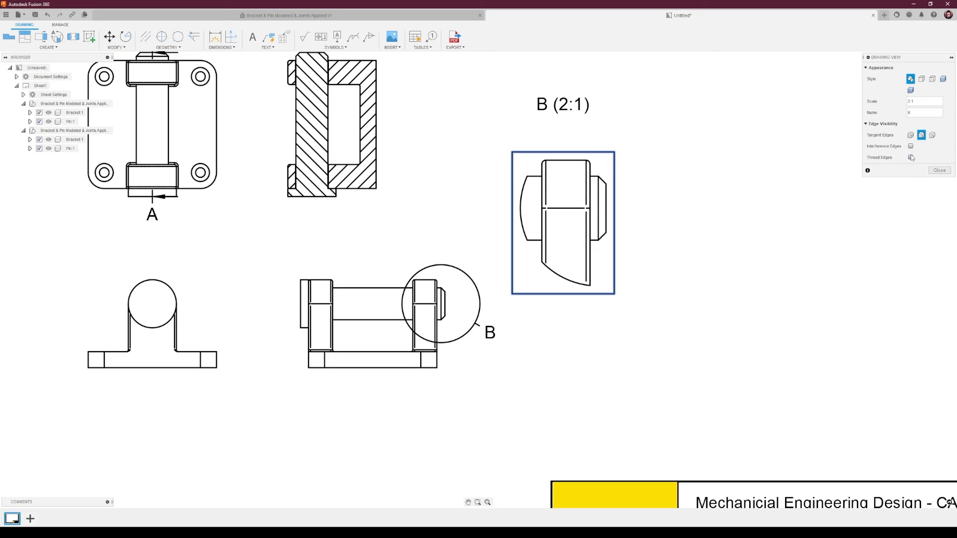
left_click(940, 170)
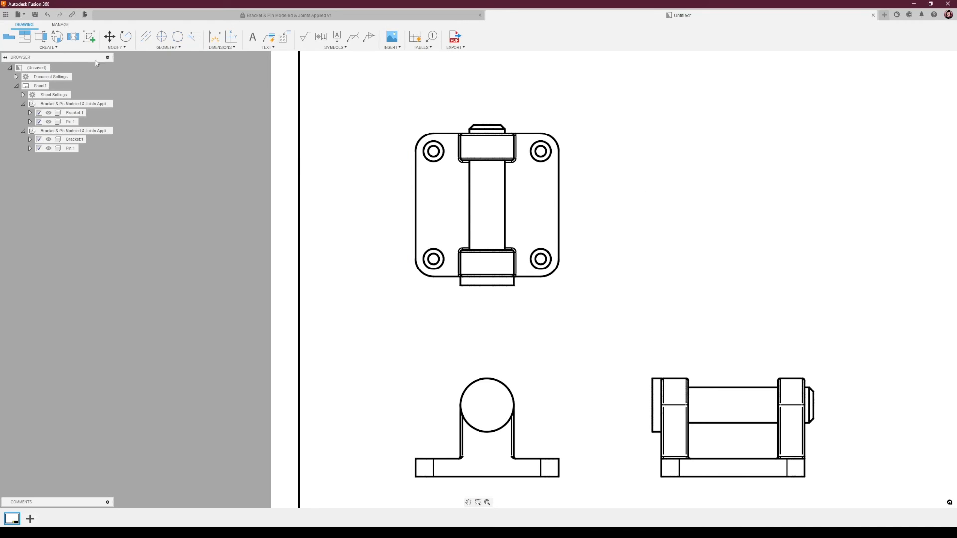
Add a horizontal break across the middle of the top view and adjust the positions of its break lines.
left_click(72, 38)
left_click(73, 37)
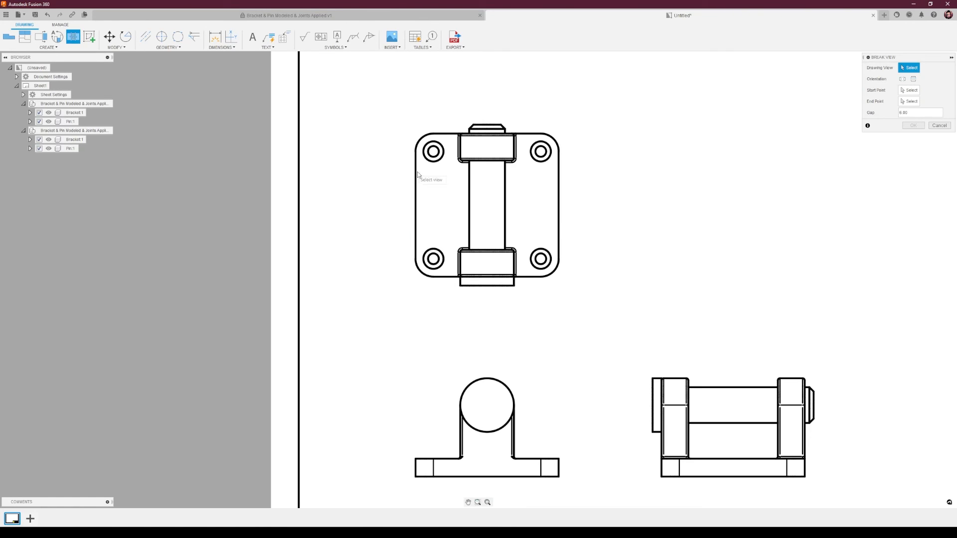
left_click(567, 207)
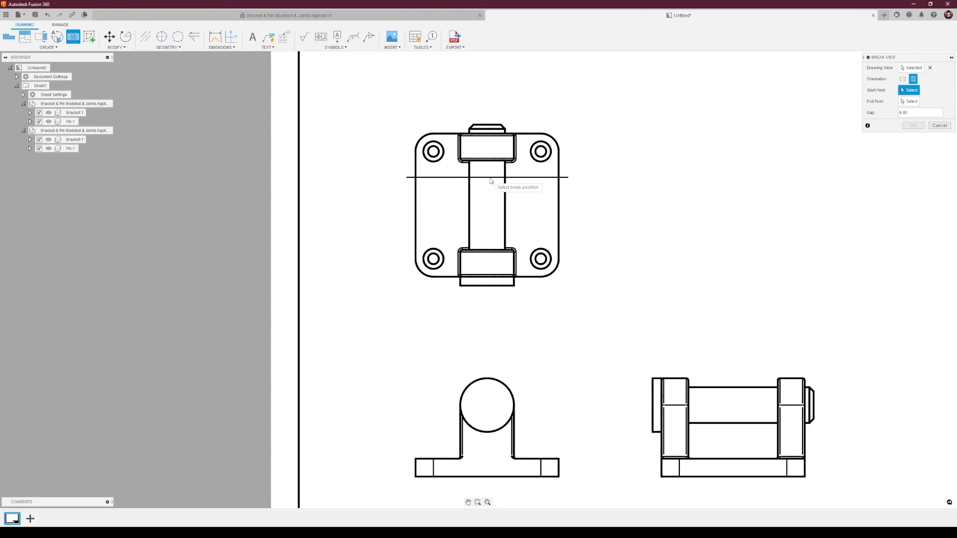
left_click(489, 197)
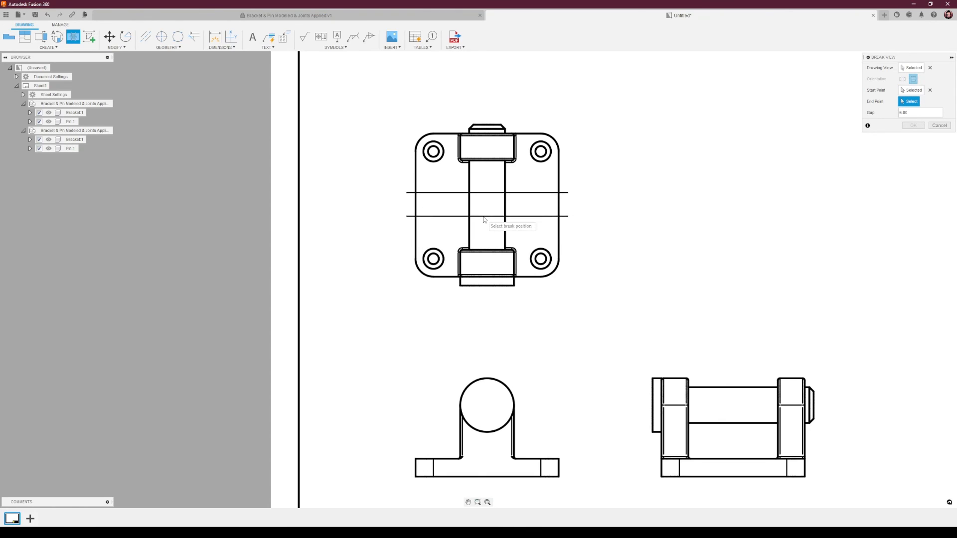
left_click(484, 219)
left_click(912, 126)
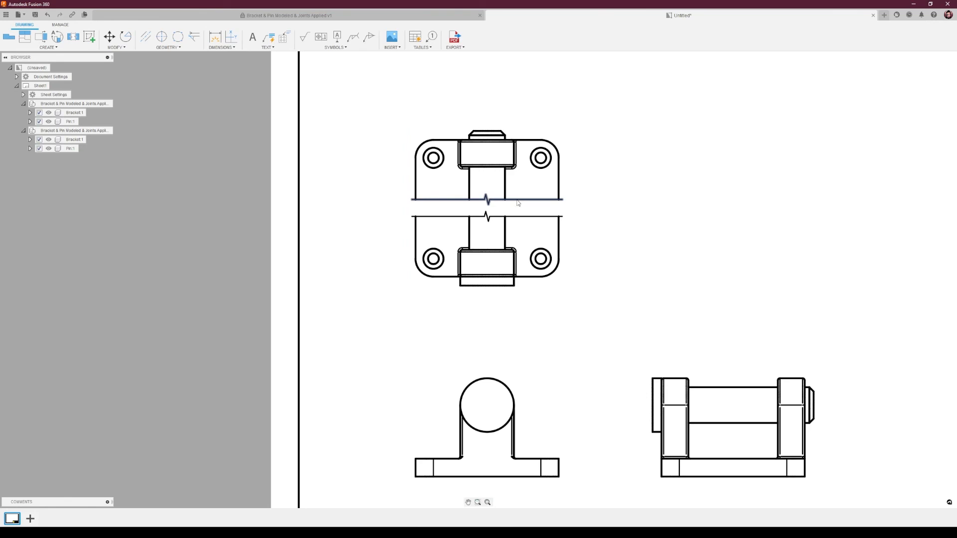
left_click_drag(518, 203, 520, 176)
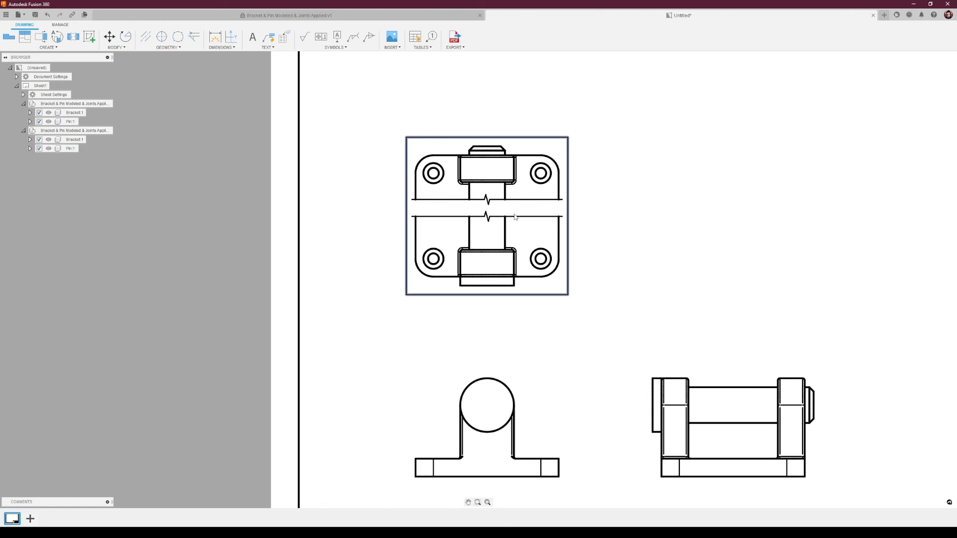
left_click_drag(515, 217, 516, 230)
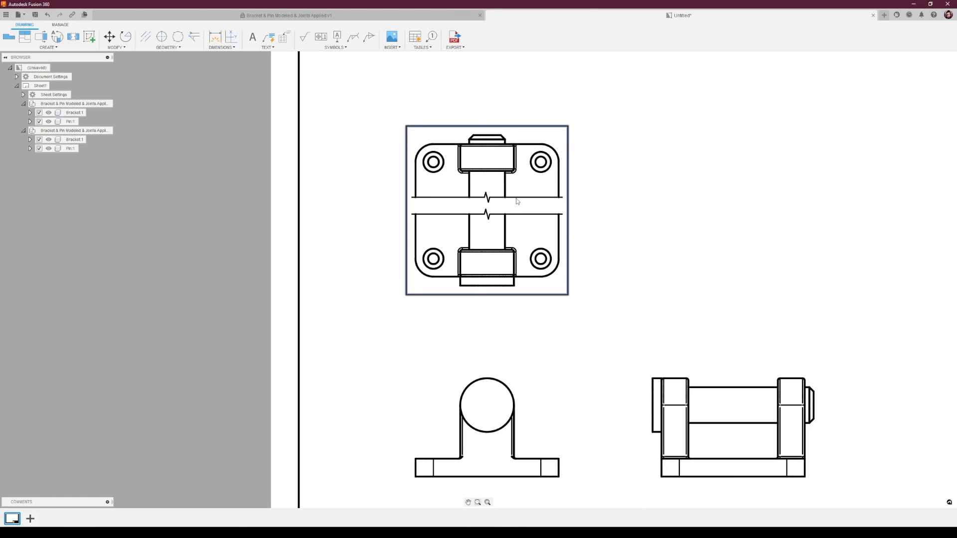